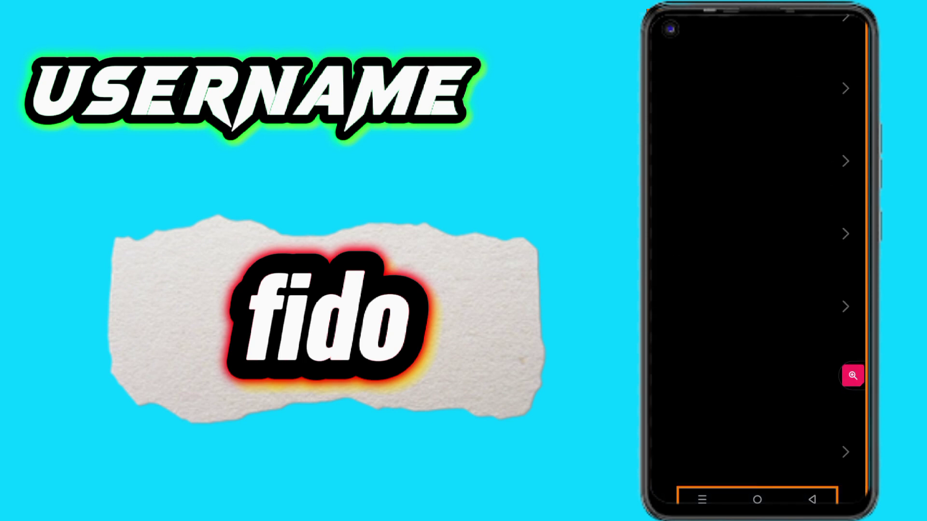
Step: Scroll down to the login fields and enter 'fido' for the access point
{"action": "scroll", "coordinate": [763, 278], "scroll_direction": "down", "scroll_amount": 2}
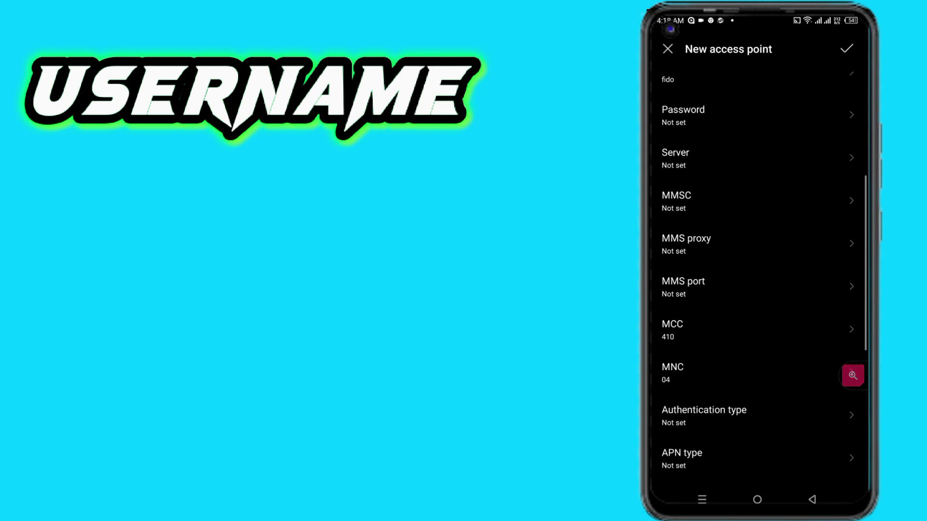
{"action": "scroll", "coordinate": [764, 280], "scroll_direction": "down", "scroll_amount": 1}
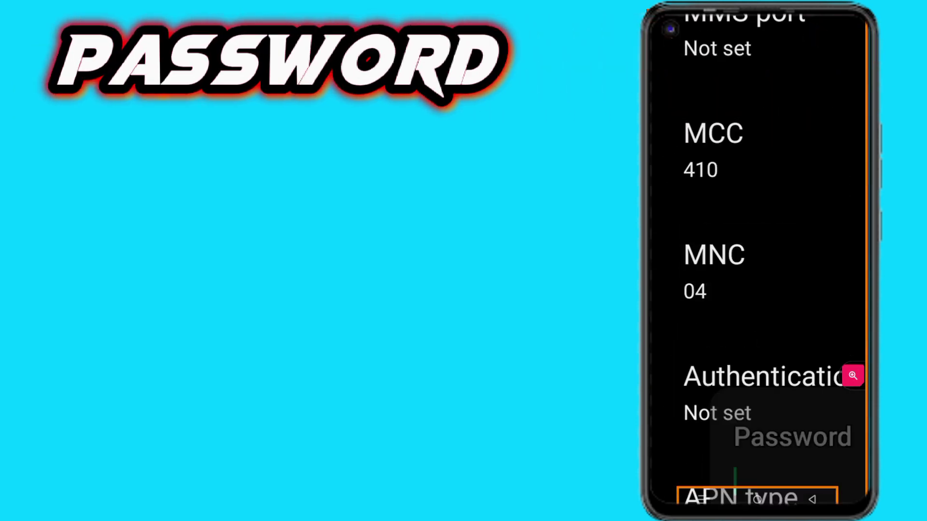
{"action": "type", "text": "fid"}
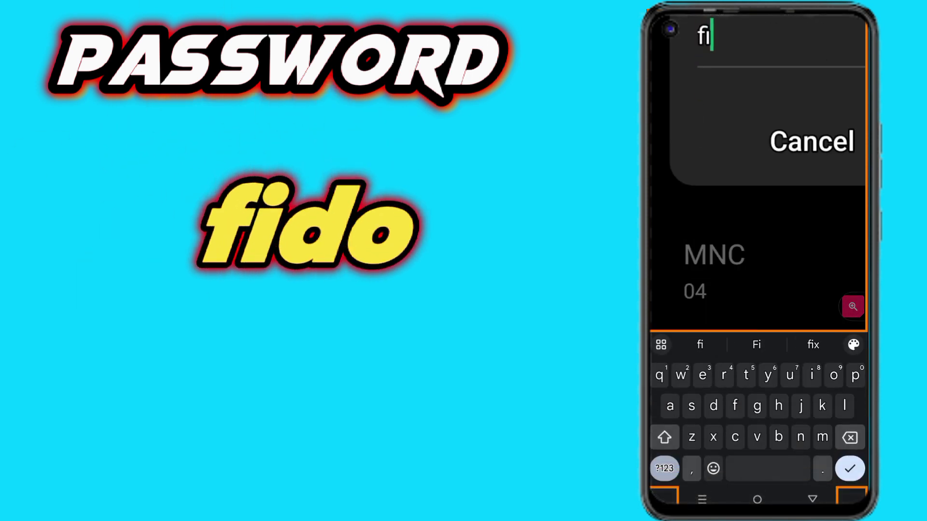
{"action": "type", "text": "o"}
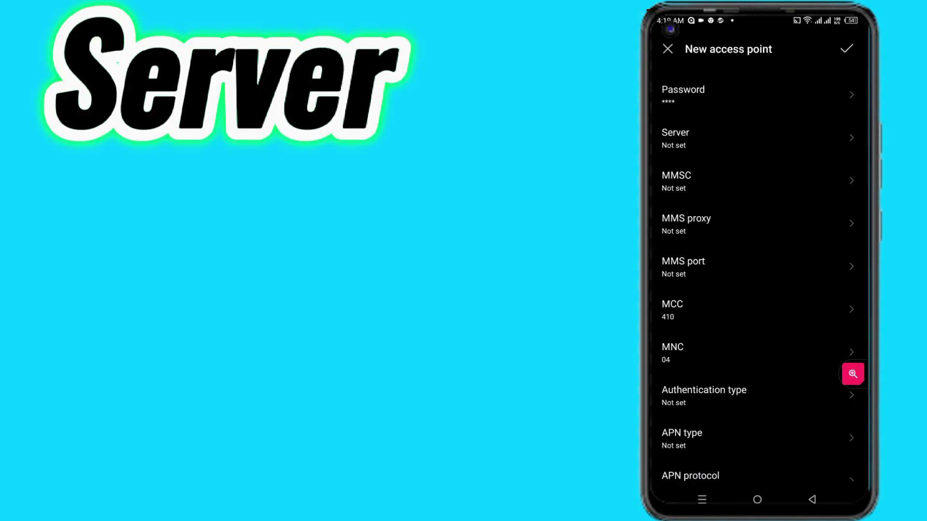
Step: Scroll down the access point editor to the Server field for 204.92.15.211
{"action": "scroll", "coordinate": [762, 280], "scroll_direction": "down", "scroll_amount": 1}
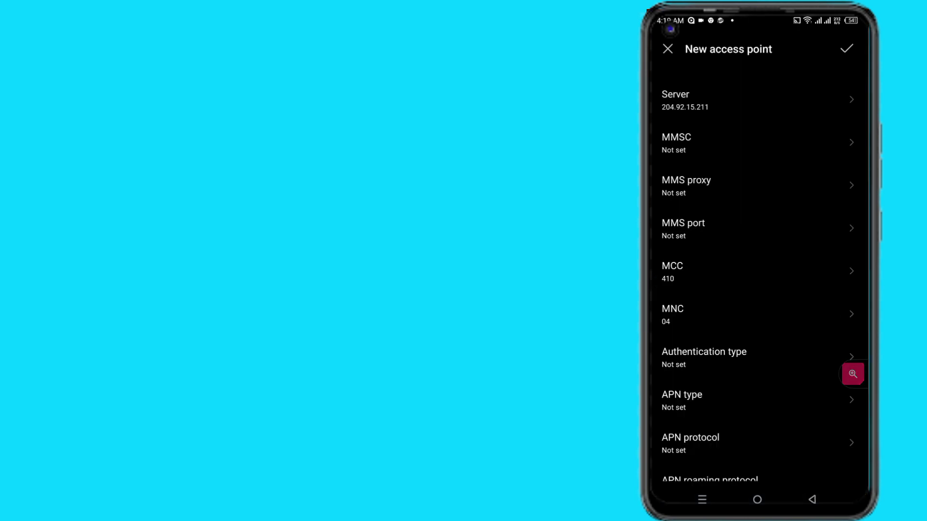
Step: Scroll past MCC 410 and MNC 04 to reach Authentication type, choosing PAP
{"action": "scroll", "coordinate": [762, 280], "scroll_direction": "down", "scroll_amount": 3}
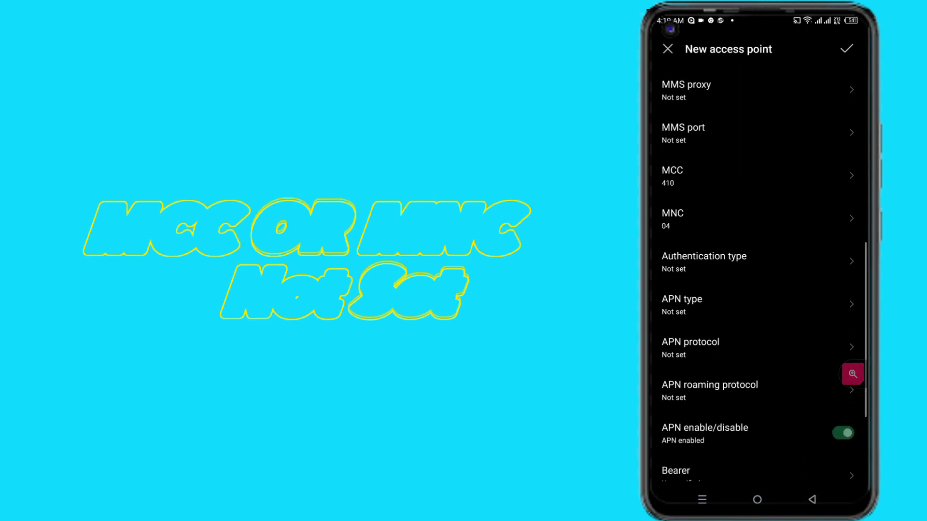
{"action": "scroll", "coordinate": [758, 271], "scroll_direction": "down", "scroll_amount": 2}
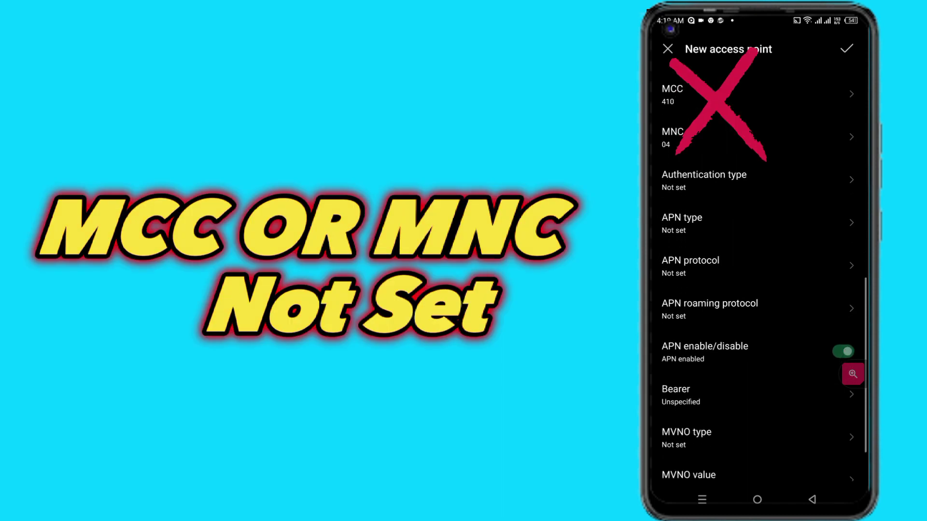
{"action": "scroll", "coordinate": [763, 280], "scroll_direction": "down", "scroll_amount": 2}
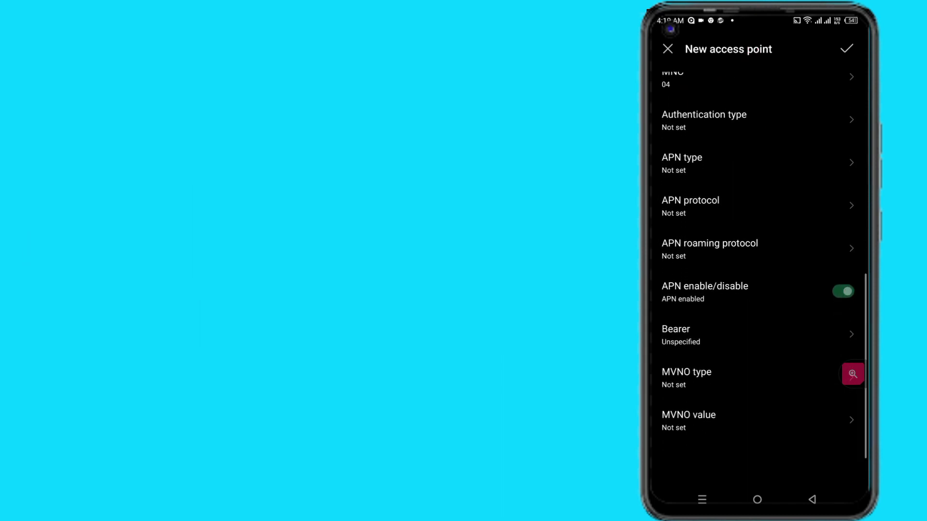
{"action": "scroll", "coordinate": [758, 258], "scroll_direction": "up", "scroll_amount": 1}
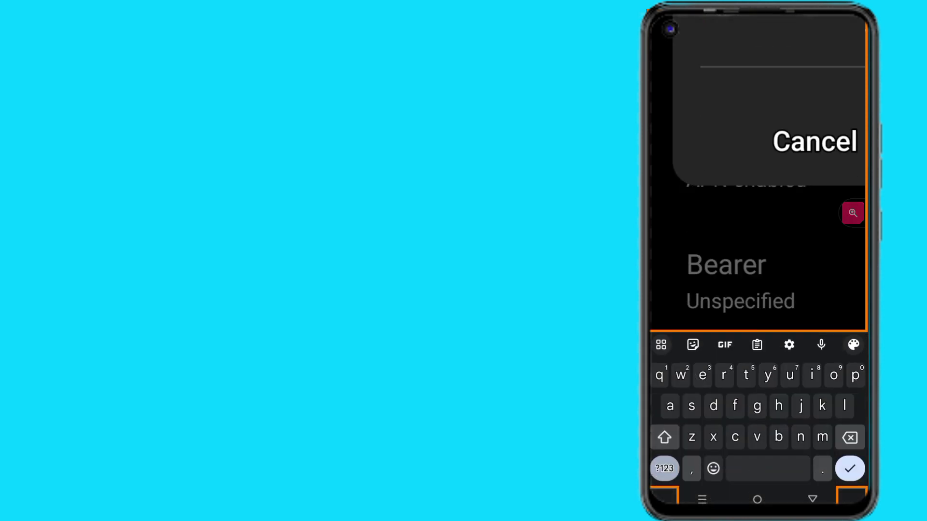
Step: Enter 'default,supl' as the APN type, removing stray spaces and the period
{"action": "type", "text": "default"}
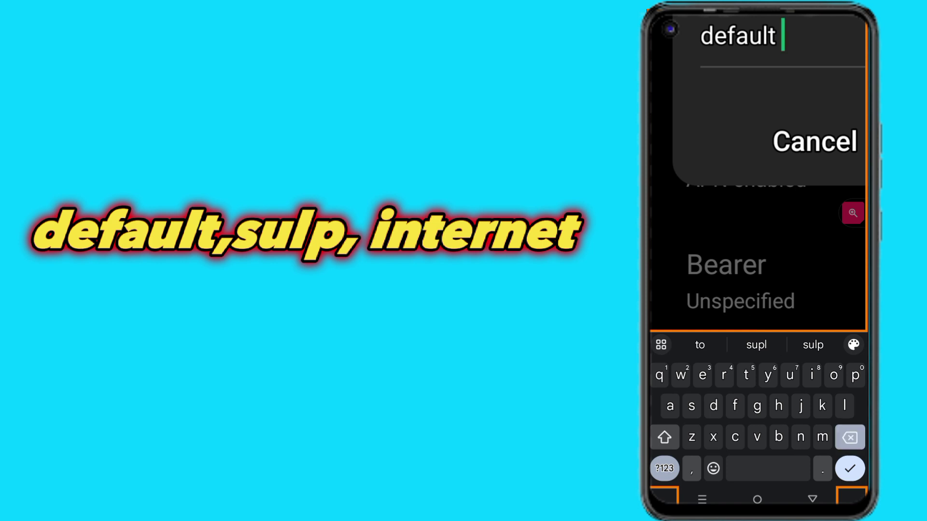
{"action": "key", "text": "BackSpace"}
{"action": "type", "text": "."}
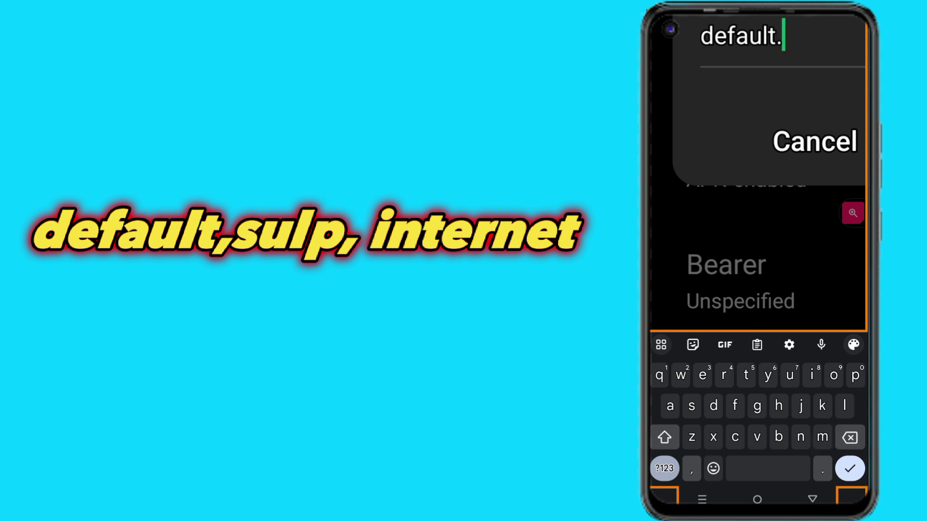
{"action": "key", "text": "BackSpace"}
{"action": "type", "text": ","}
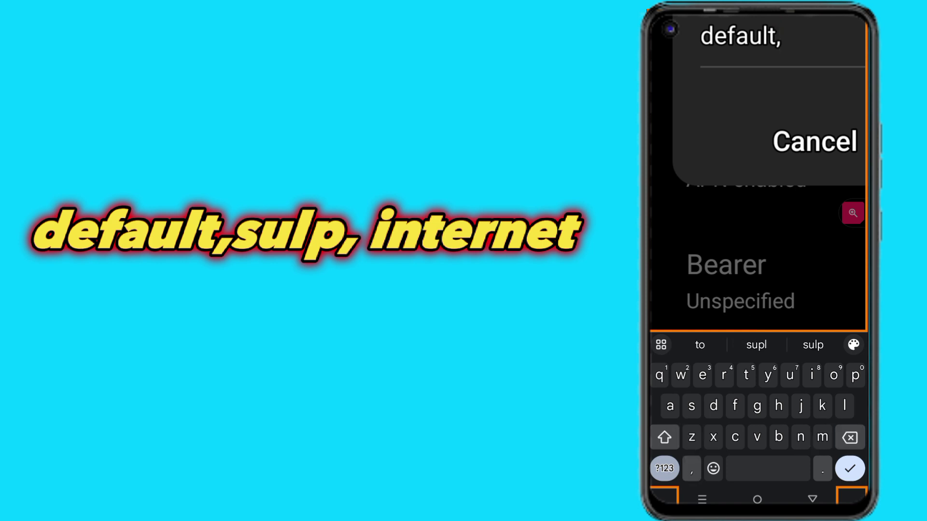
{"action": "left_click", "coordinate": [756, 344]}
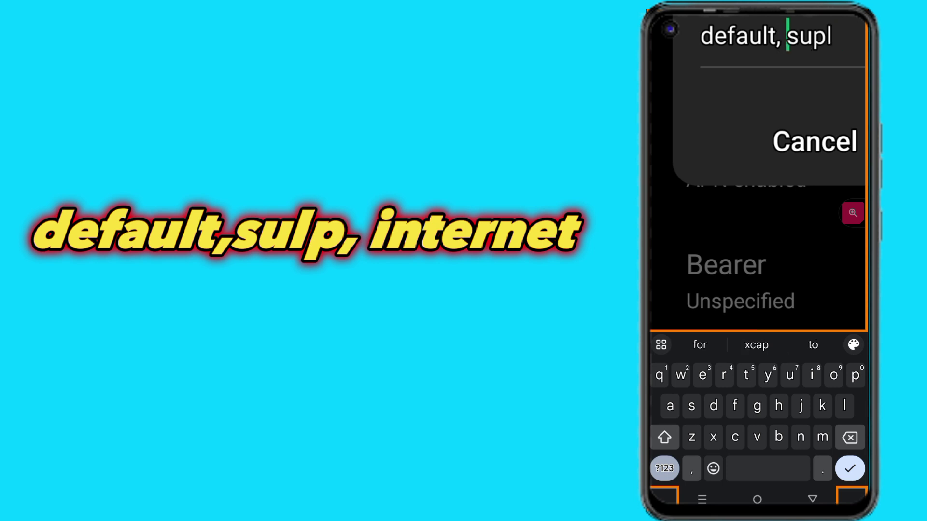
{"action": "left_click", "coordinate": [787, 36]}
{"action": "key", "text": "BackSpace"}
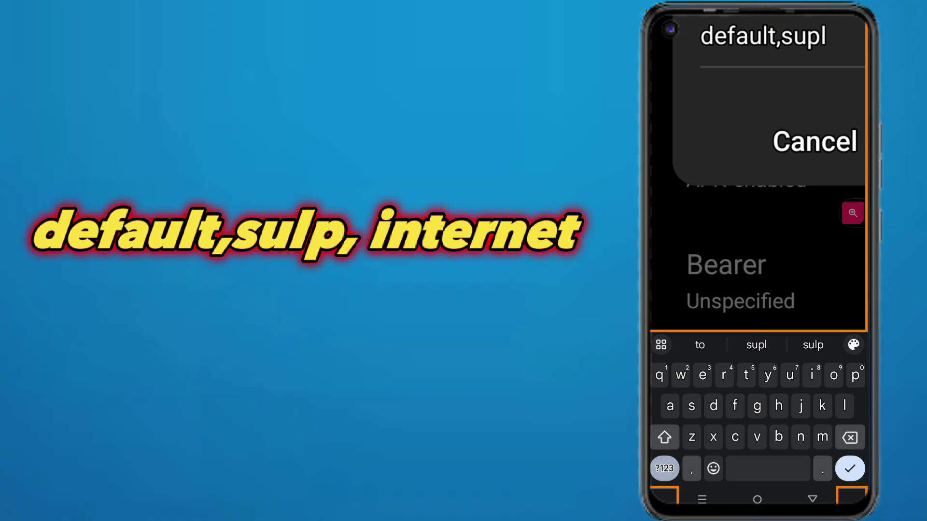
{"action": "left_click", "coordinate": [826, 38]}
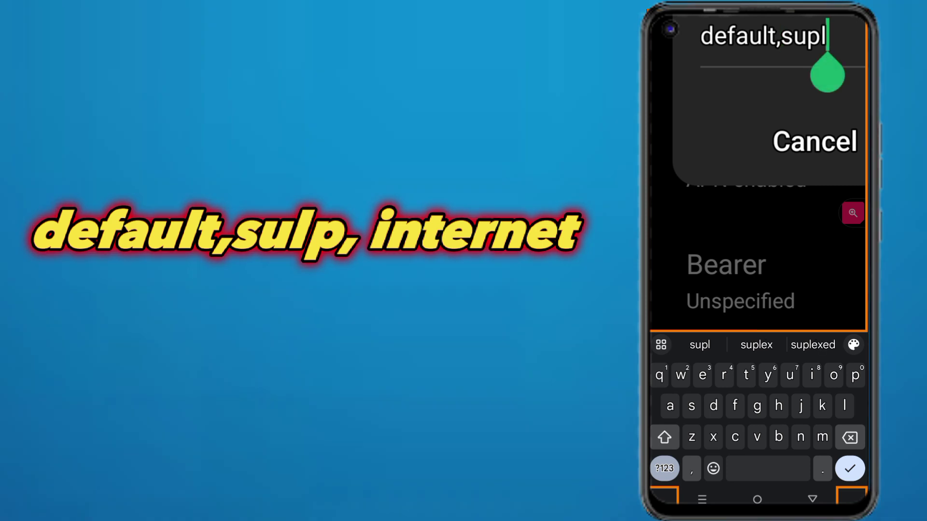
Step: Append 'internet' without a space and confirm APN type default,supl,internet
{"action": "type", "text": ", in"}
{"action": "left_click", "coordinate": [756, 344]}
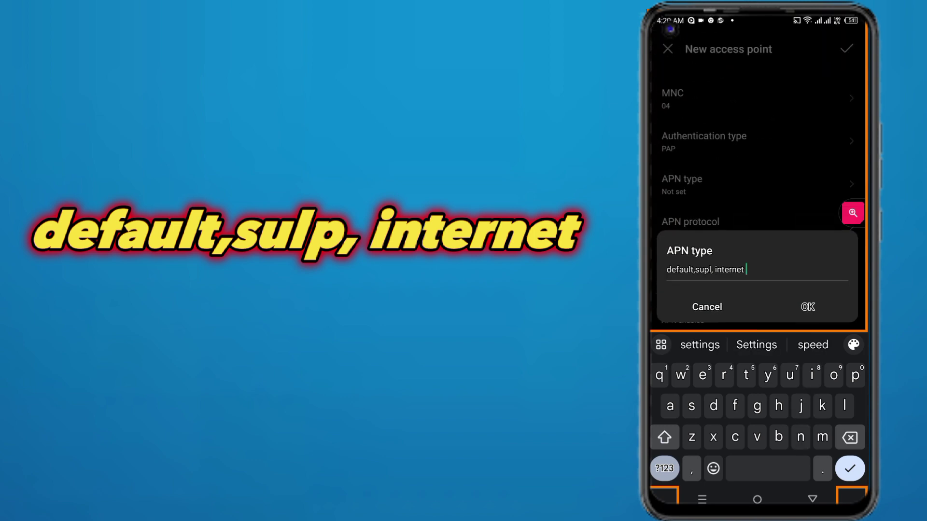
{"action": "left_click", "coordinate": [712, 270]}
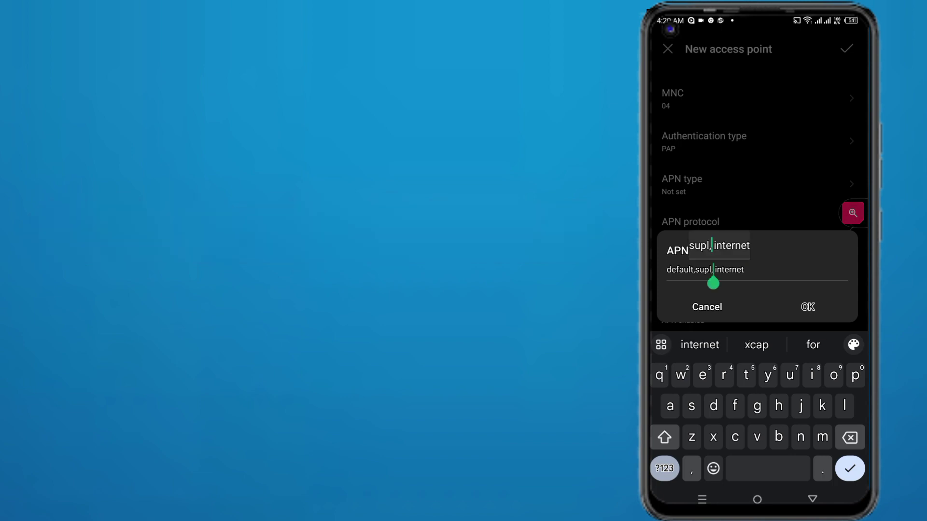
{"action": "left_click_drag", "start_coordinate": [712, 283], "coordinate": [714, 284]}
{"action": "key", "text": "BackSpace"}
{"action": "left_click", "coordinate": [808, 307]}
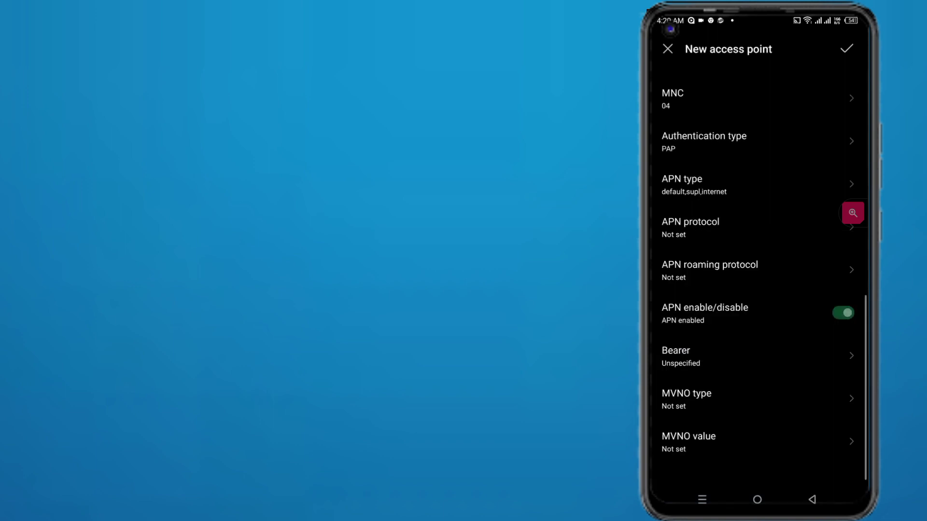